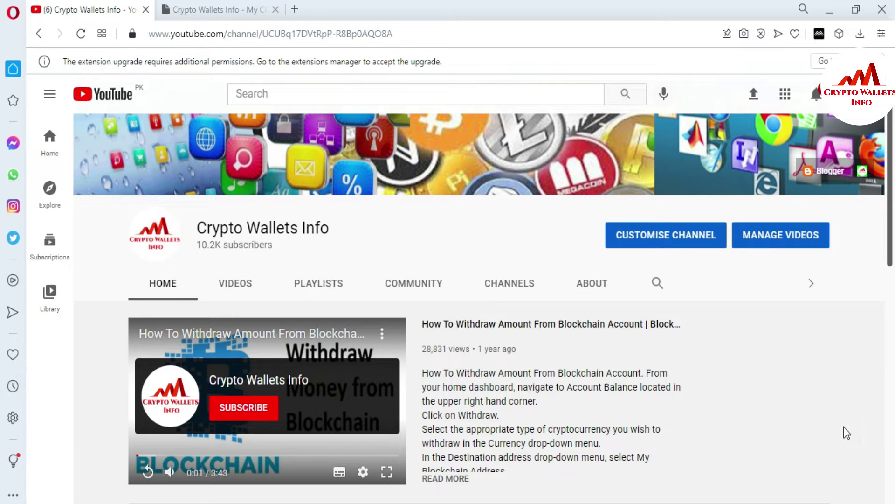
Enter the account username and password on the Zelcore login screen
{"action": "left_click", "coordinate": [240, 4]}
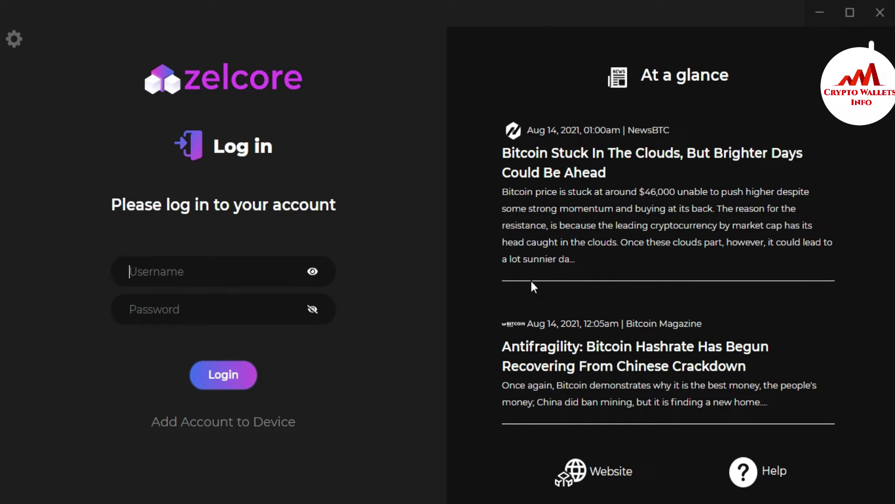
{"action": "left_click", "coordinate": [204, 275]}
{"action": "type", "text": "test101"}
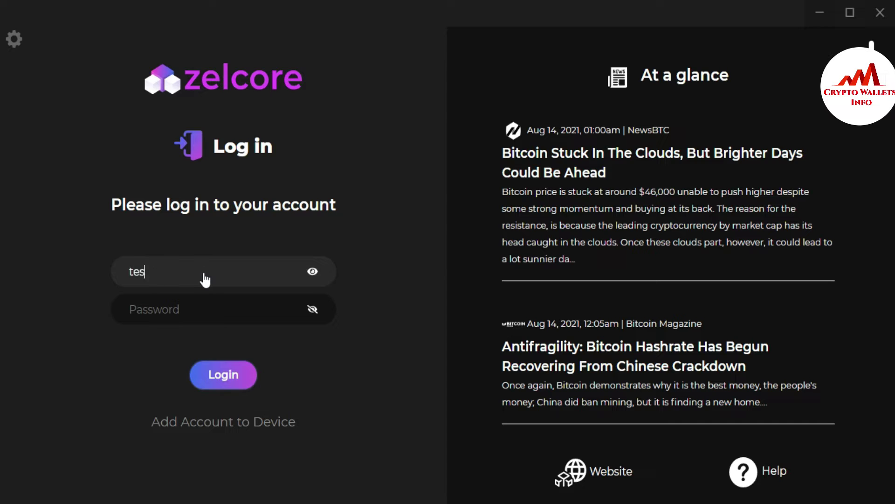
{"action": "left_click", "coordinate": [190, 312]}
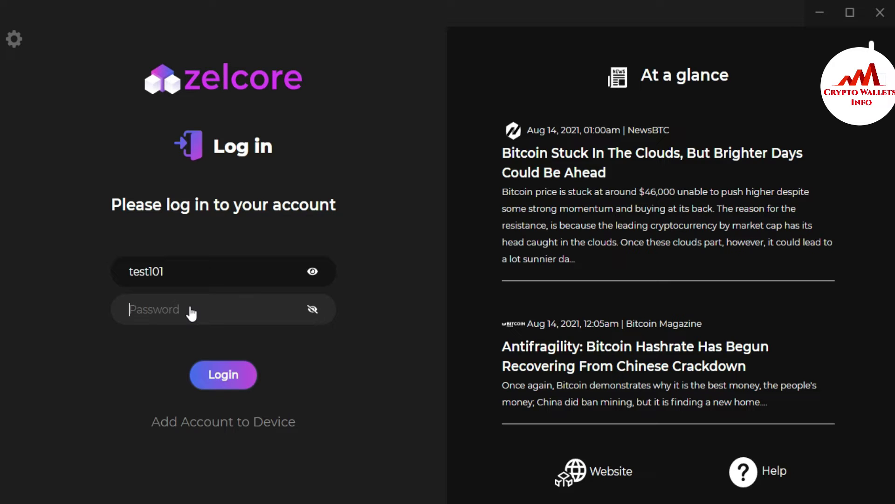
{"action": "type", "text": "••••••••••••••••"}
Log in, show Payments as a Grid, and open the BTC wallet's Send form
{"action": "left_click", "coordinate": [234, 374]}
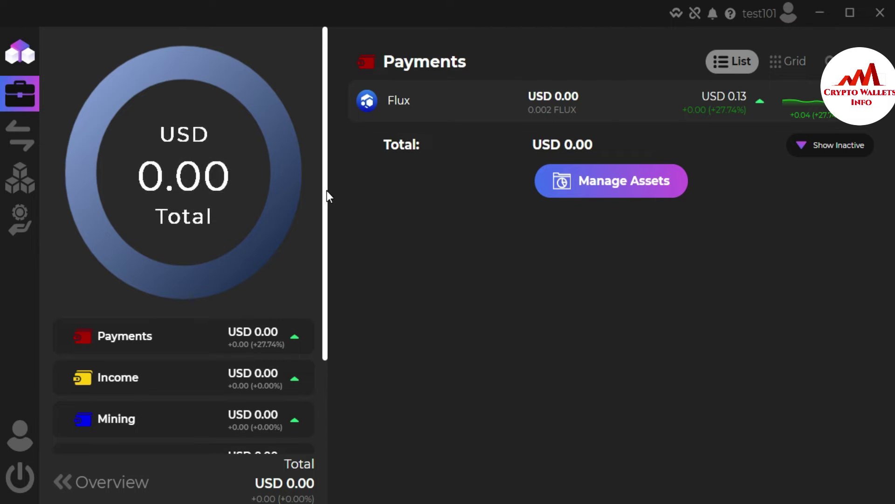
{"action": "left_click", "coordinate": [786, 58]}
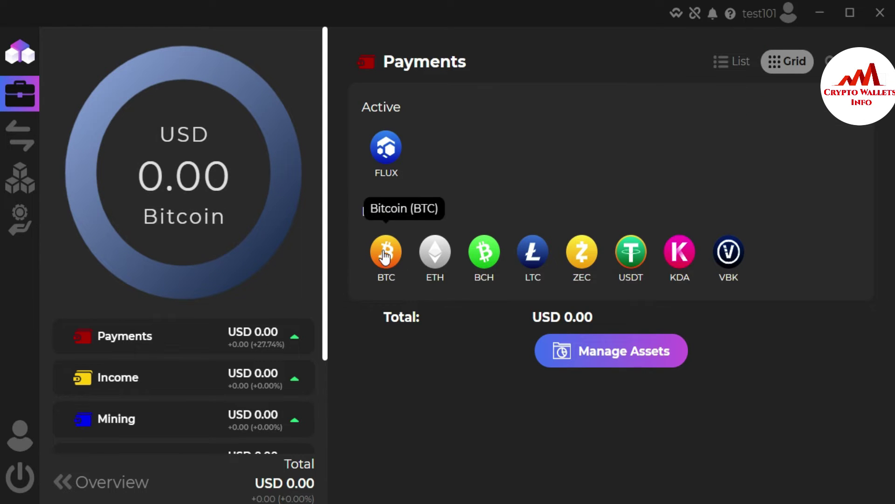
{"action": "left_click", "coordinate": [397, 243]}
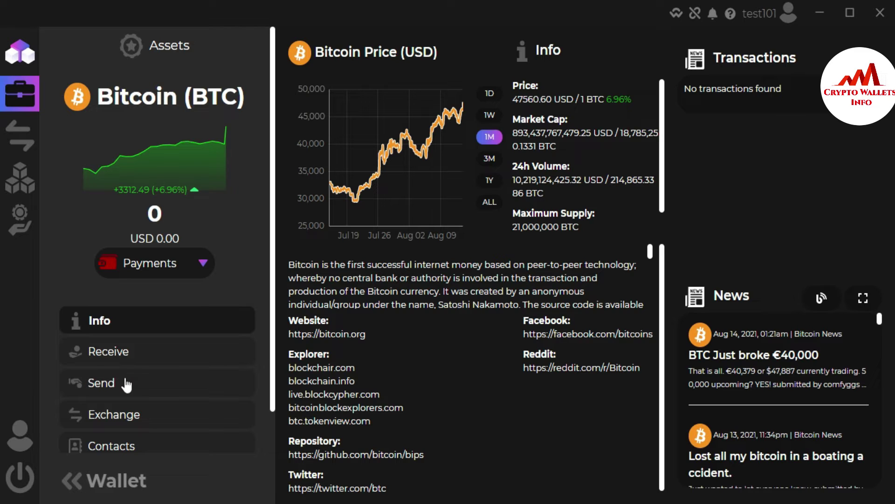
{"action": "left_click", "coordinate": [106, 383]}
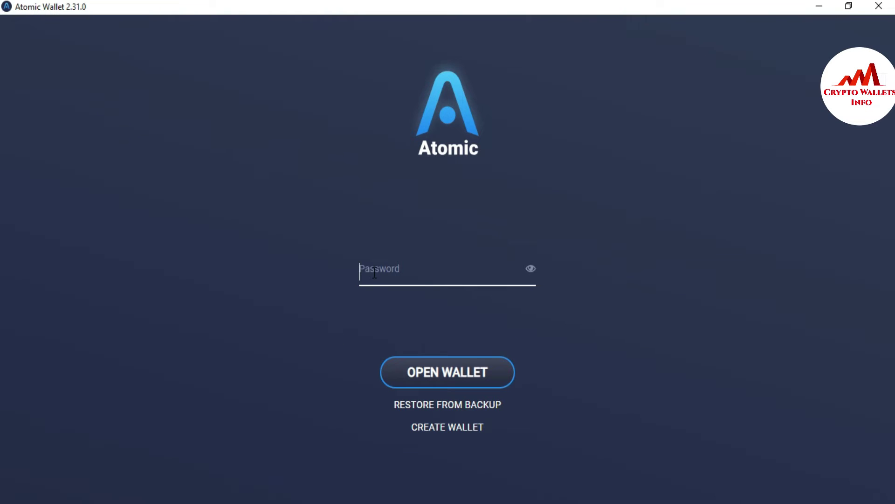
Unlock Atomic Wallet with the wallet password to reveal the coin balances
{"action": "left_click", "coordinate": [374, 273]}
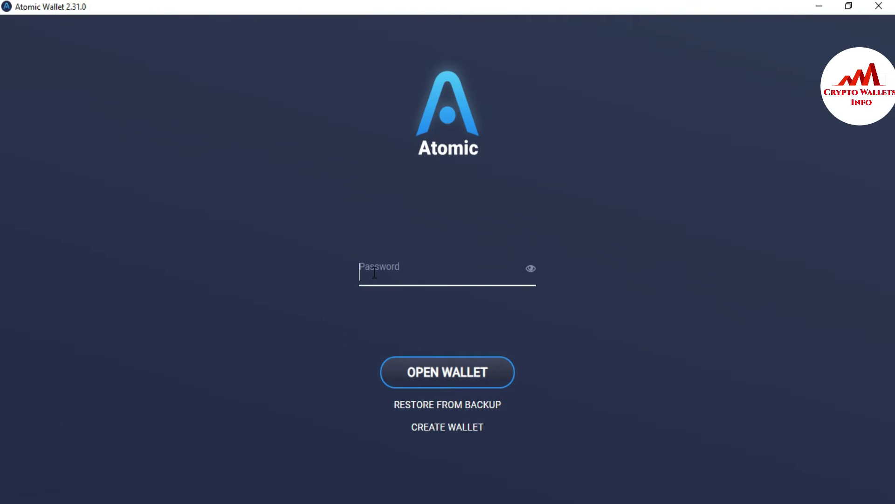
{"action": "type", "text": "a"}
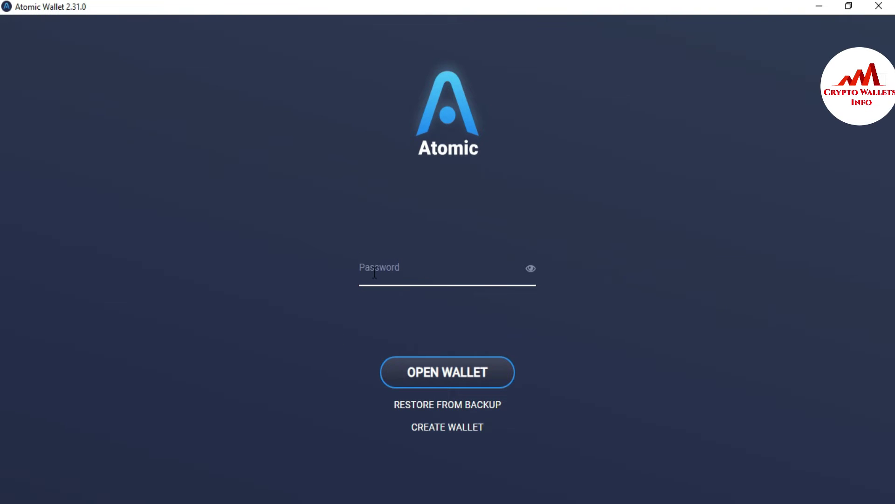
{"action": "type", "text": "aaaaaa"}
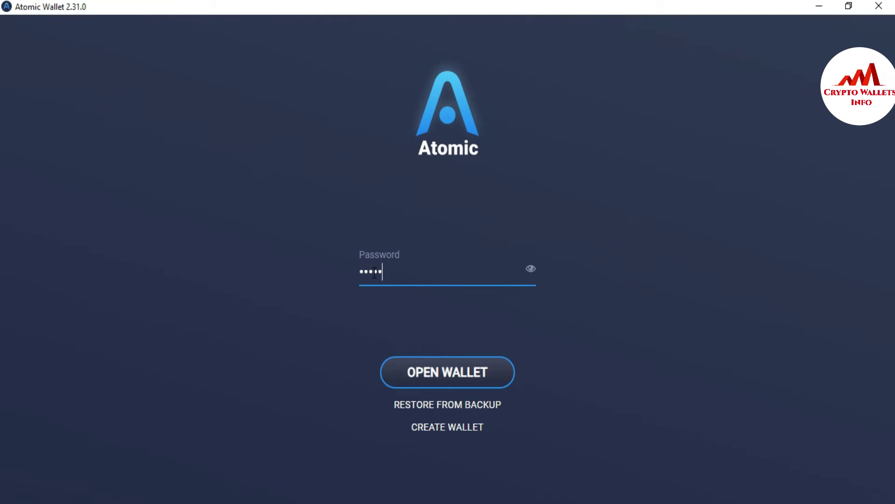
{"action": "type", "text": "aaaaaaaaaa"}
{"action": "left_click", "coordinate": [462, 376]}
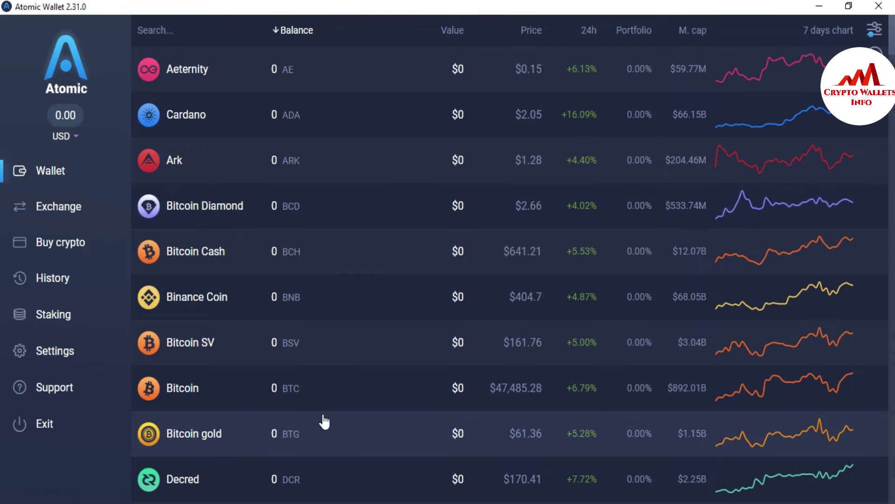
Copy Atomic Wallet's Bitcoin receiving address and switch back to Zelcore's Send form
{"action": "left_click", "coordinate": [310, 389]}
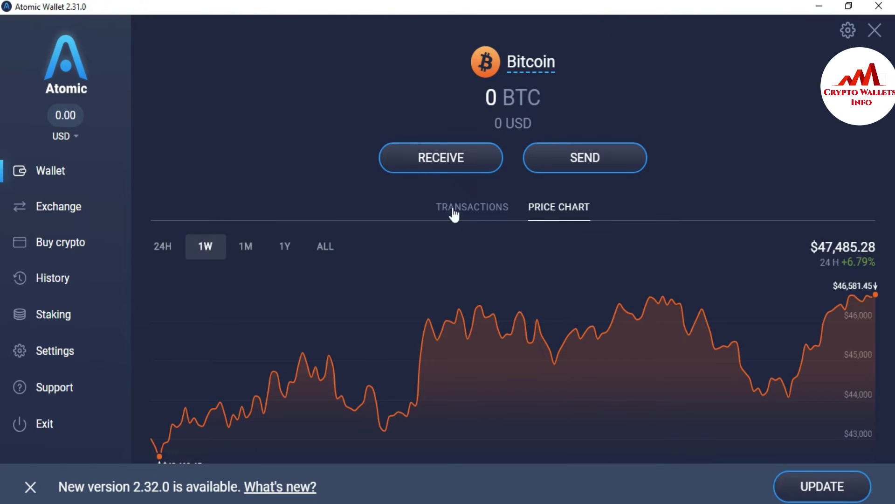
{"action": "left_click", "coordinate": [434, 161]}
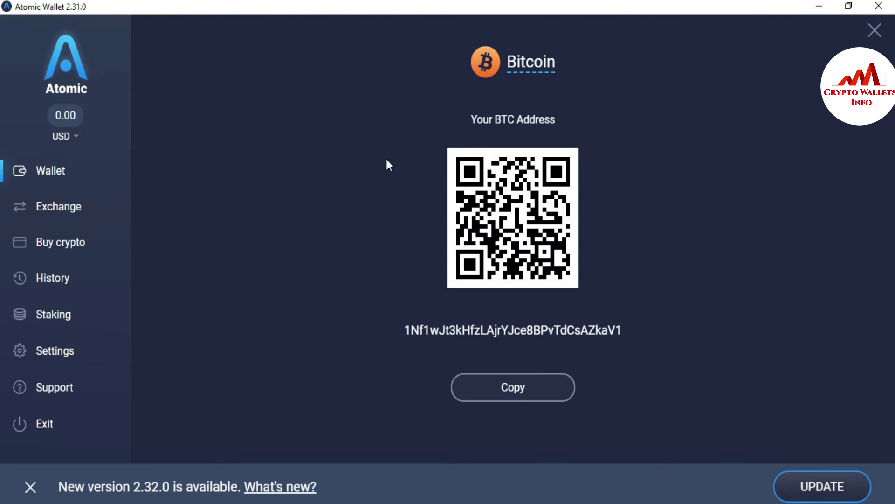
{"action": "left_click", "coordinate": [501, 391]}
{"action": "left_click_drag", "start_coordinate": [395, 334], "coordinate": [651, 331]}
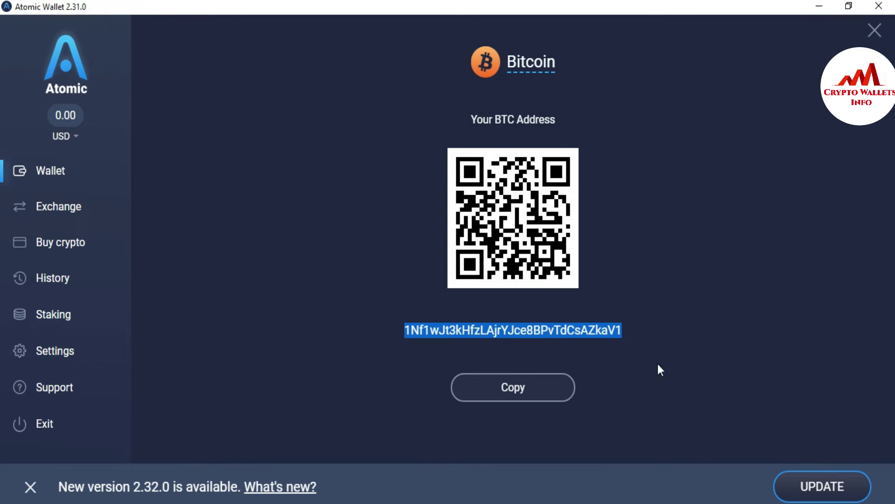
{"action": "left_click", "coordinate": [508, 397]}
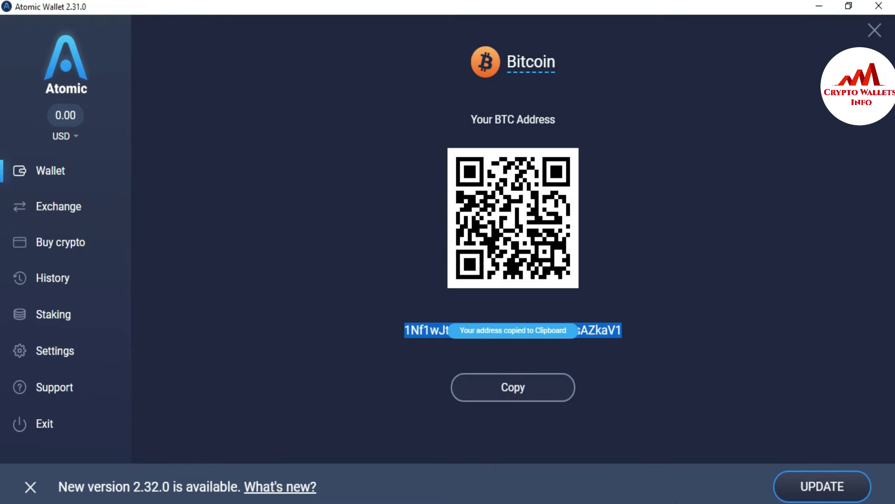
{"action": "key", "text": "alt+Tab"}
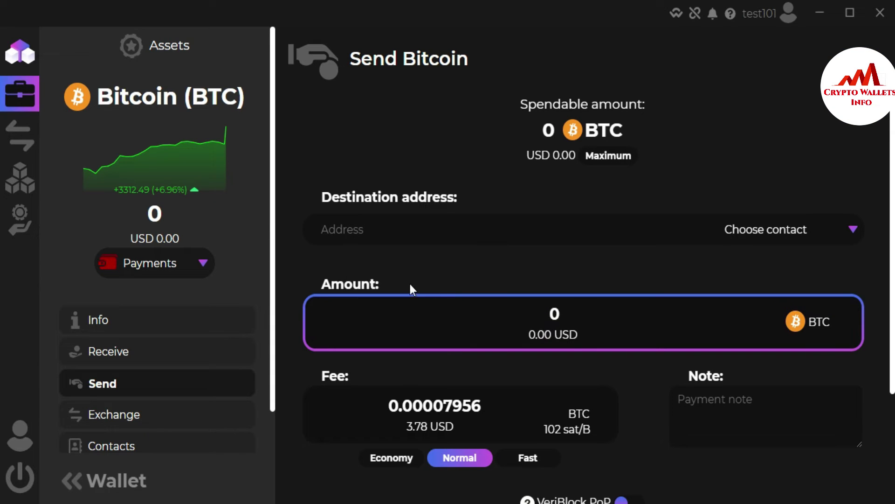
Paste the copied Atomic Wallet BTC address into Zelcore's Destination address field
{"action": "left_click", "coordinate": [457, 225]}
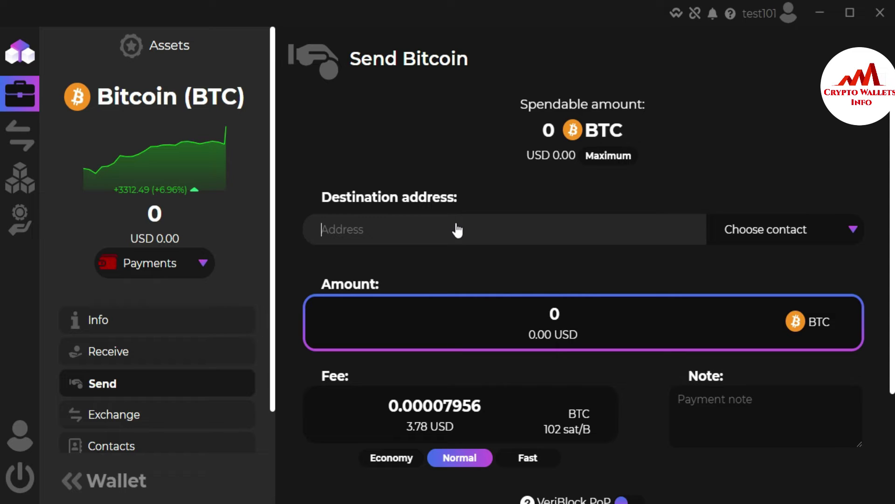
{"action": "key", "text": "ctrl+v"}
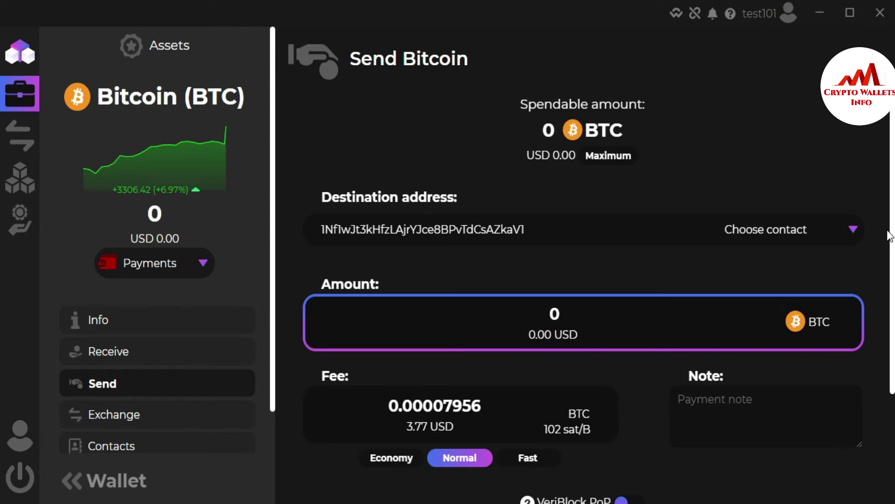
{"action": "scroll", "coordinate": [889, 235], "scroll_direction": "down", "scroll_amount": 3}
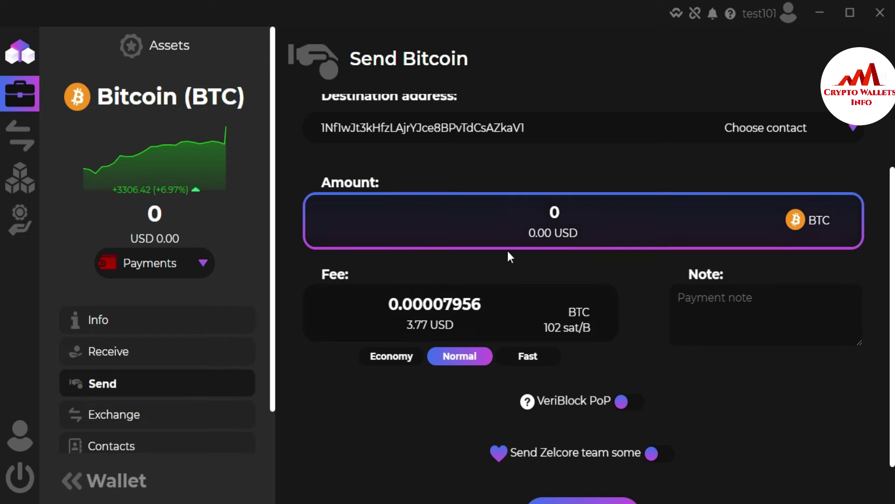
Enter 1 BTC as the amount to send
{"action": "left_click", "coordinate": [564, 221]}
{"action": "type", "text": "1"}
{"action": "key", "text": "BackSpace"}
{"action": "key", "text": "BackSpace"}
{"action": "type", "text": "0"}
{"action": "key", "text": "BackSpace"}
{"action": "type", "text": "1"}
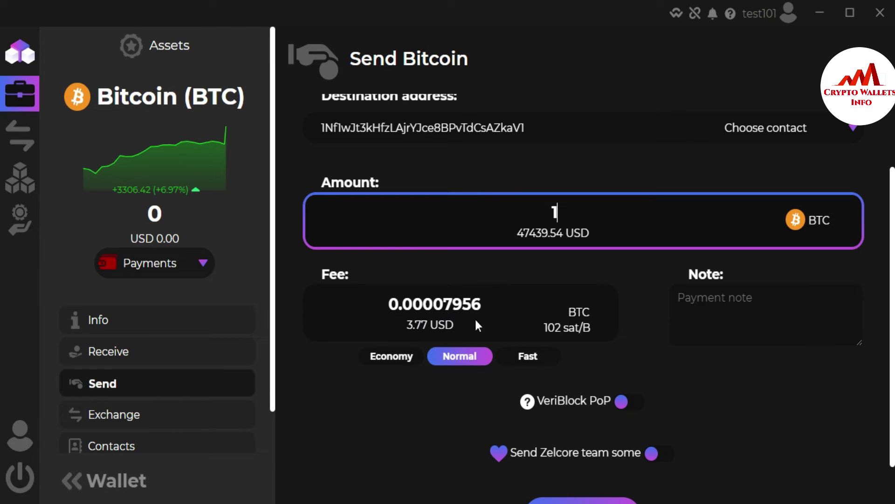
Try the Fast and Economy fee levels, then settle on the Normal fee
{"action": "left_click", "coordinate": [523, 360]}
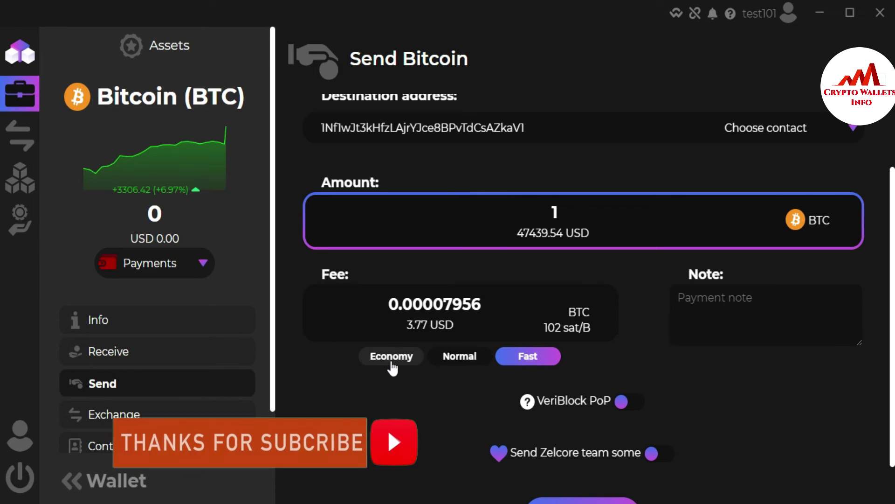
{"action": "left_click", "coordinate": [394, 364]}
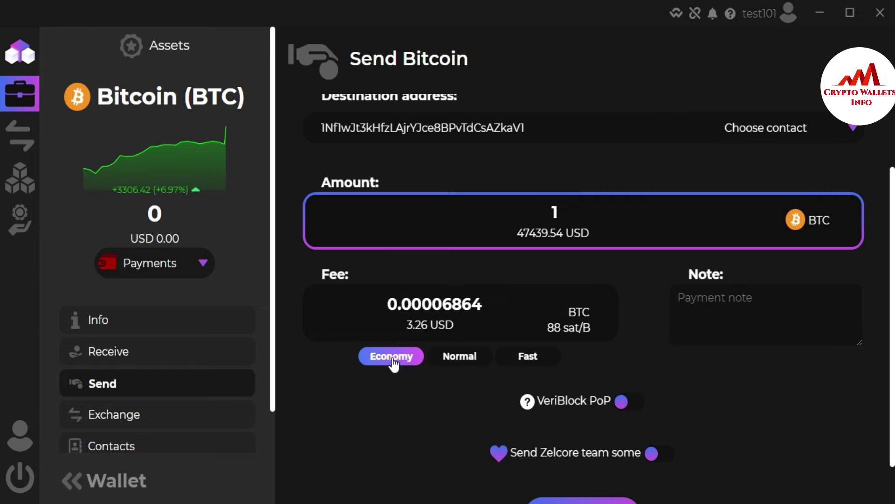
{"action": "left_click", "coordinate": [463, 360]}
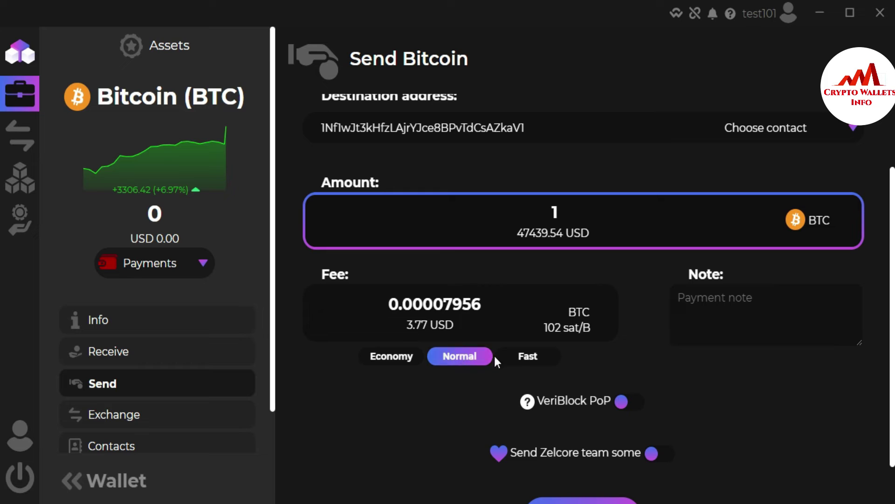
{"action": "left_click", "coordinate": [710, 297]}
Type 'payment back' as the note on the 1 BTC send
{"action": "type", "text": "p"}
{"action": "key", "text": "BackSpace"}
{"action": "type", "text": "payme"}
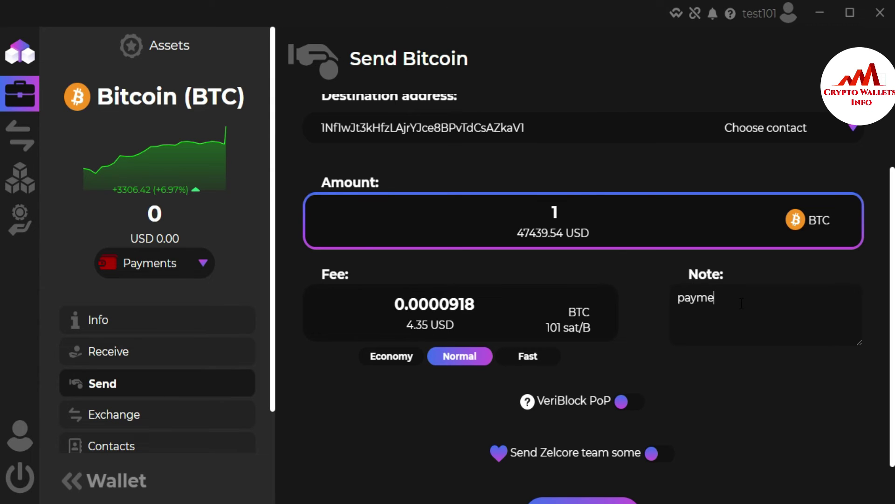
{"action": "type", "text": "nt "}
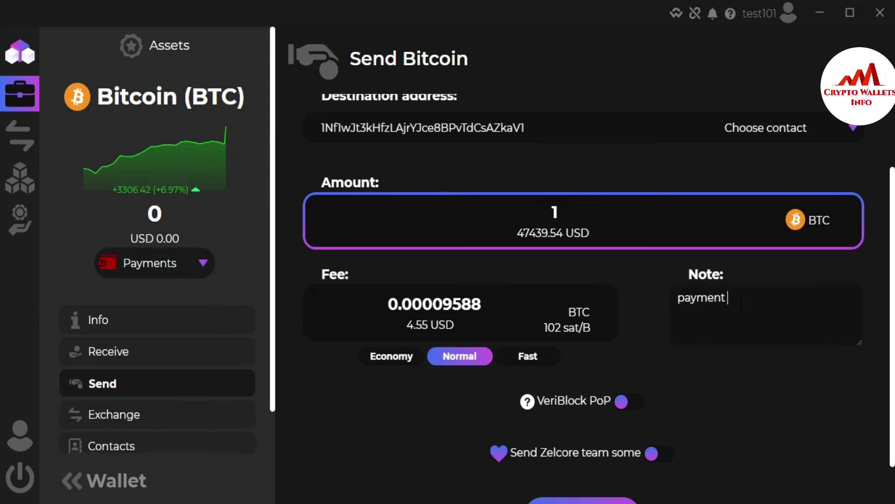
{"action": "type", "text": "back"}
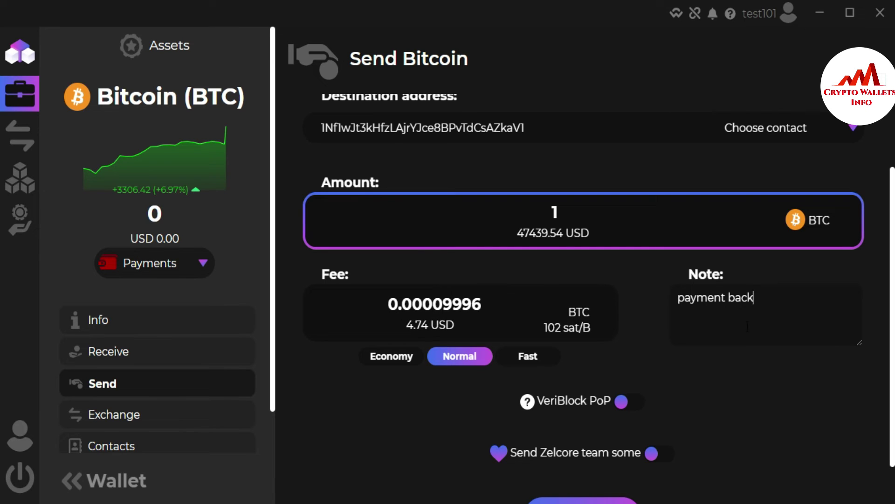
{"action": "left_click", "coordinate": [735, 372]}
{"action": "scroll", "coordinate": [891, 261], "scroll_direction": "down", "scroll_amount": 1}
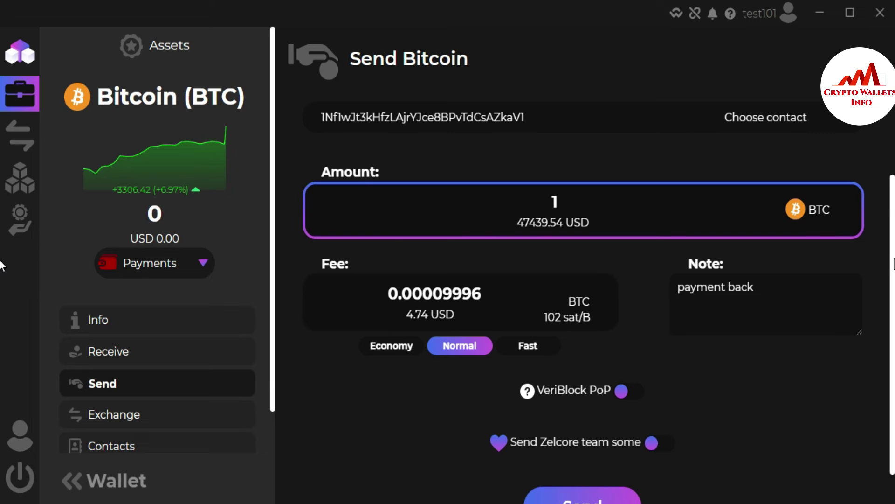
{"action": "scroll", "coordinate": [1, 280], "scroll_direction": "down", "scroll_amount": 1}
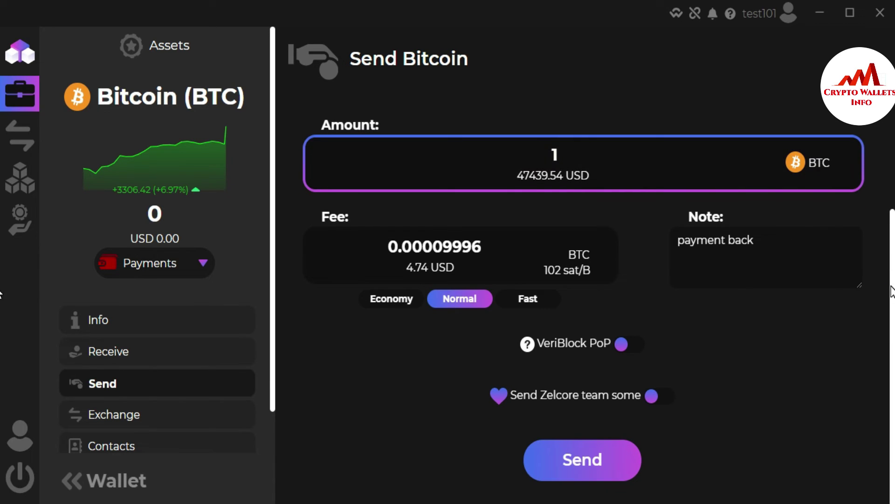
{"action": "scroll", "coordinate": [891, 292], "scroll_direction": "up", "scroll_amount": 3}
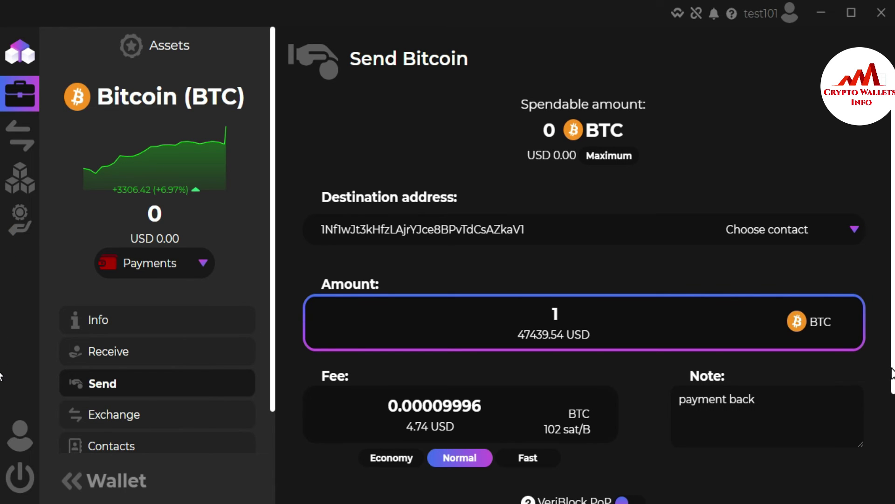
{"action": "scroll", "coordinate": [880, 357], "scroll_direction": "down", "scroll_amount": 3}
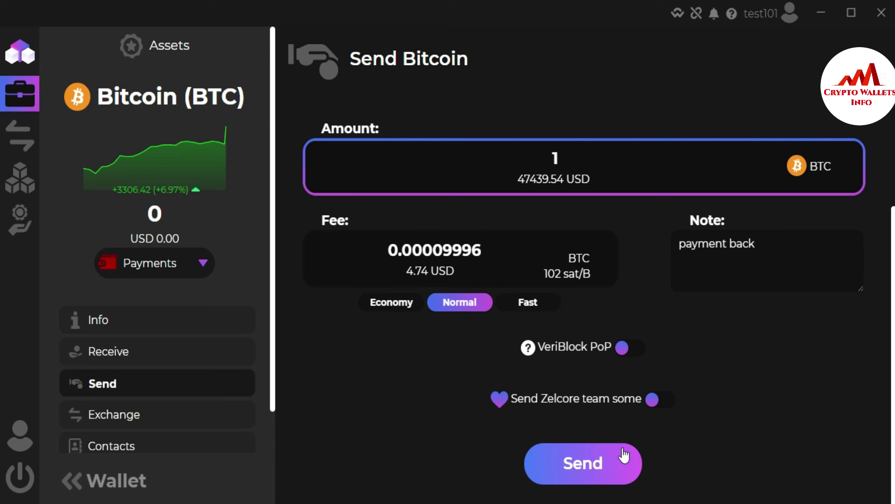
Switch from Zelcore to the Opera window showing the Crypto Wallets Info YouTube channel
{"action": "mouse_move", "coordinate": [670, 414]}
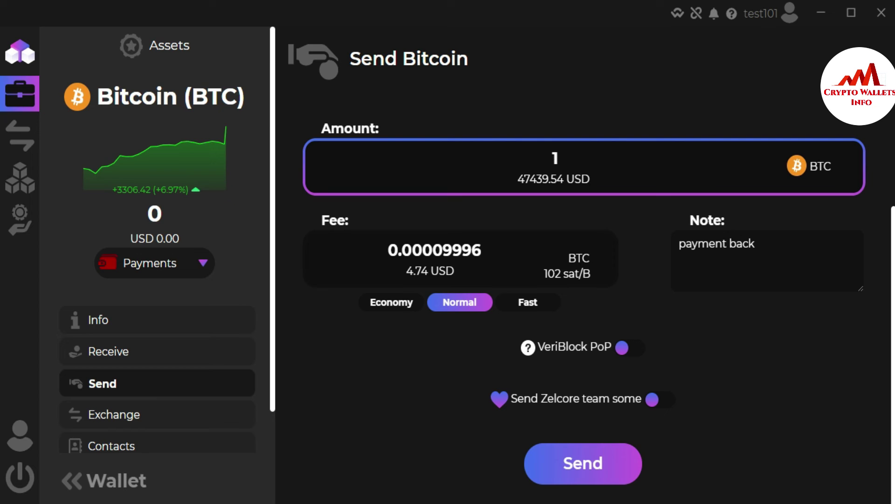
{"action": "left_click", "coordinate": [481, 497]}
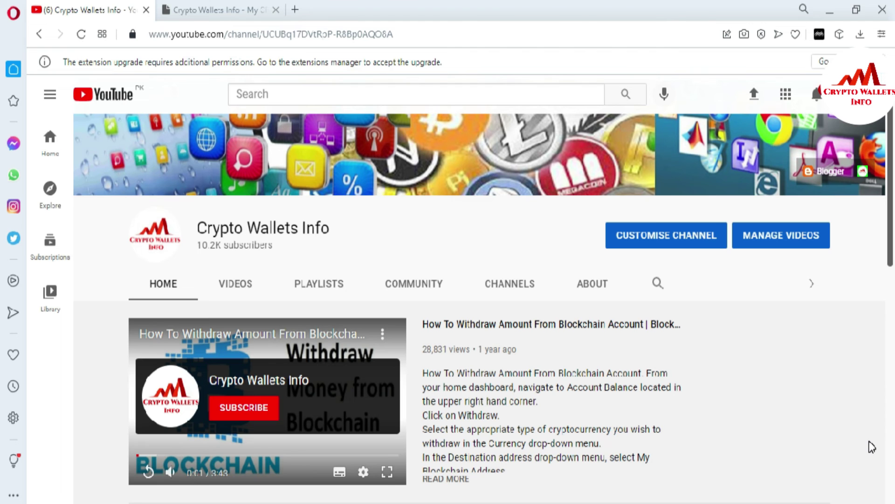
Switch to the cryptowalletsinfo.com tab in Opera
{"action": "left_click", "coordinate": [229, 10]}
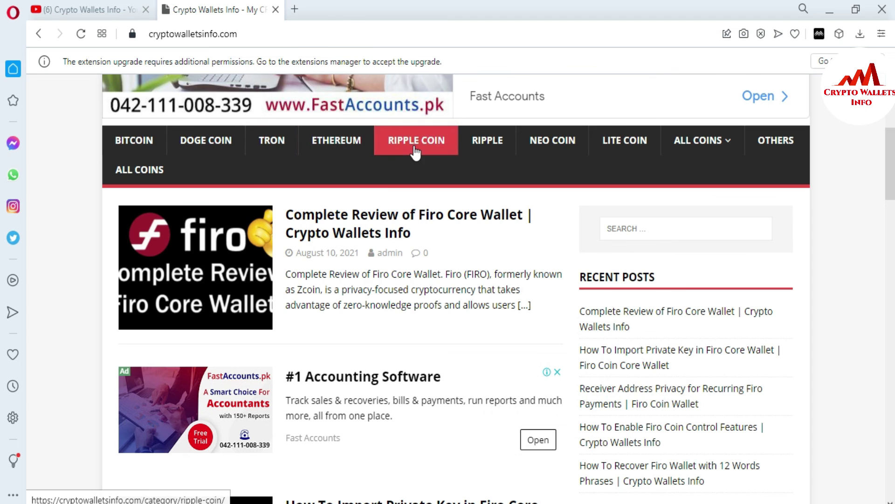
{"action": "mouse_move", "coordinate": [662, 152]}
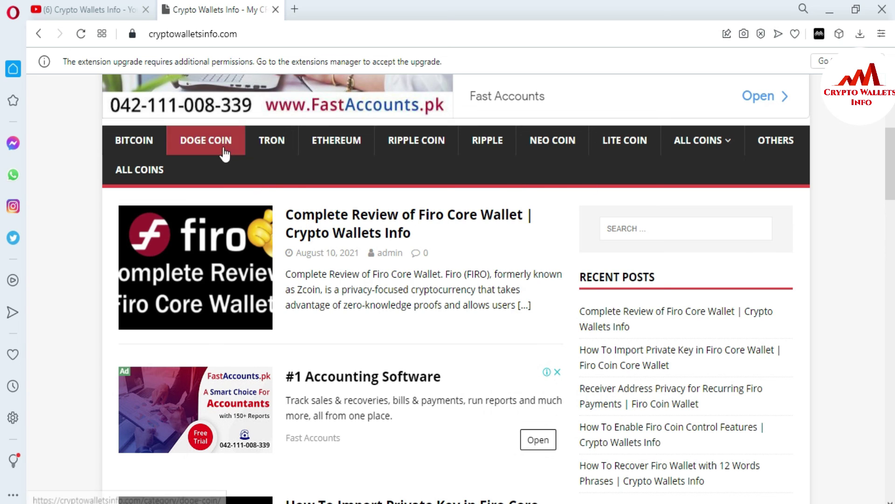
Open the DOGE COIN category, dismiss the ad, and scroll down to the page numbers
{"action": "left_click", "coordinate": [202, 145]}
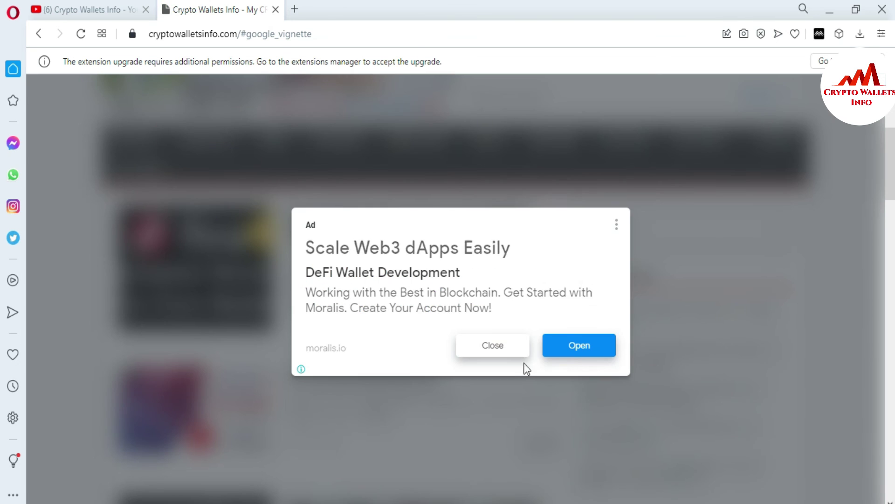
{"action": "left_click", "coordinate": [493, 346]}
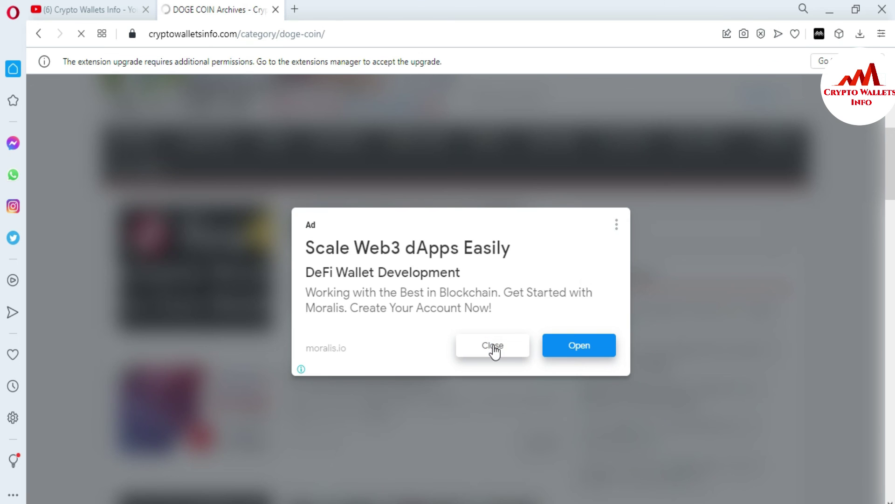
{"action": "scroll", "coordinate": [3, 121], "scroll_direction": "down", "scroll_amount": 6}
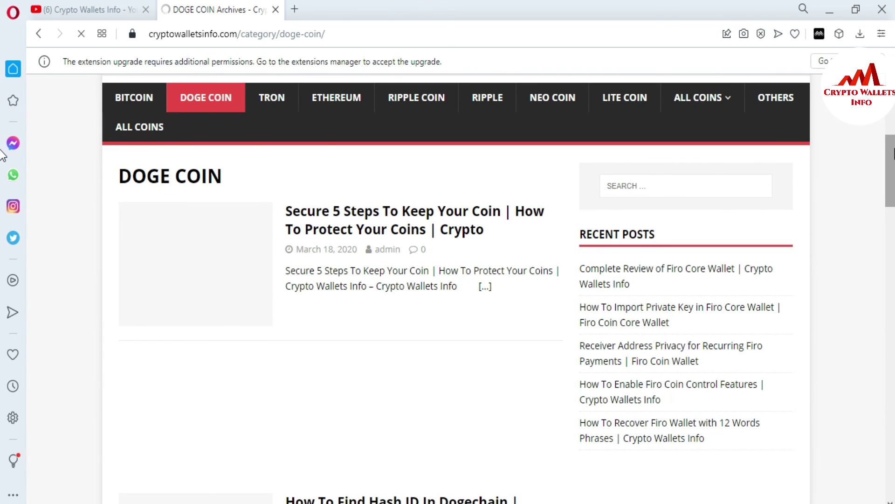
{"action": "scroll", "coordinate": [2, 177], "scroll_direction": "down", "scroll_amount": 4}
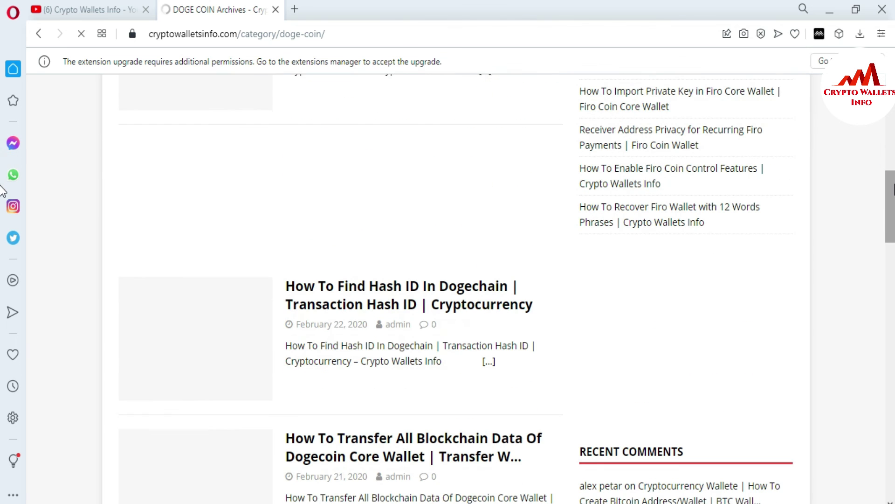
{"action": "scroll", "coordinate": [2, 222], "scroll_direction": "down", "scroll_amount": 4}
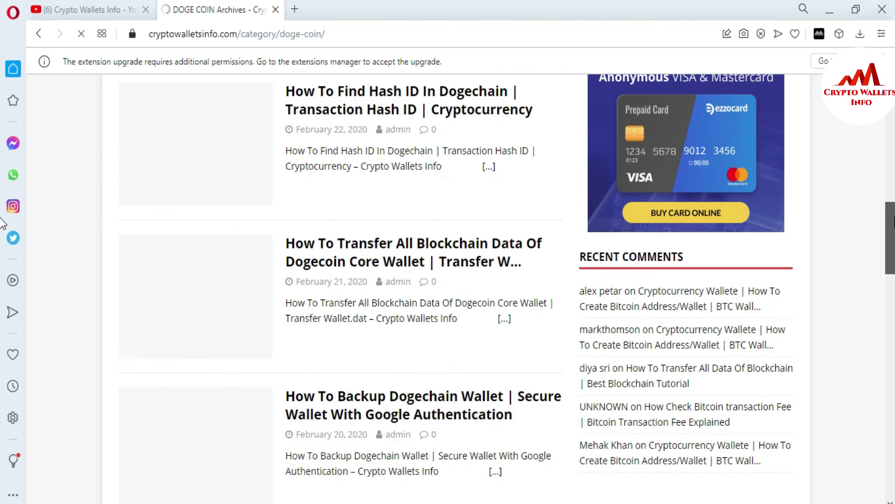
{"action": "scroll", "coordinate": [2, 223], "scroll_direction": "down", "scroll_amount": 4}
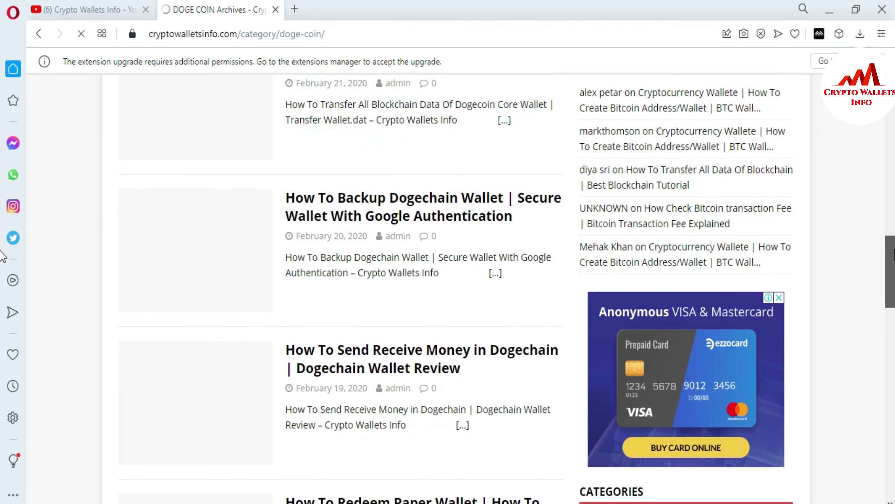
{"action": "scroll", "coordinate": [2, 259], "scroll_direction": "down", "scroll_amount": 5}
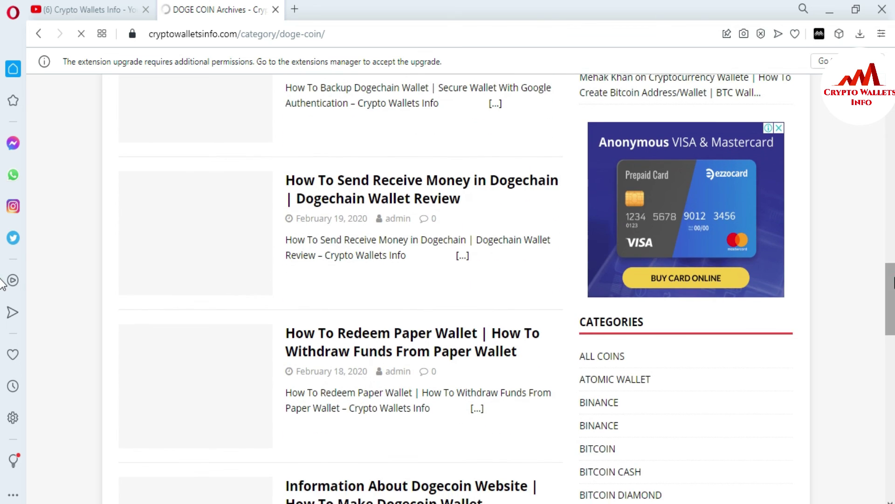
{"action": "scroll", "coordinate": [2, 299], "scroll_direction": "down", "scroll_amount": 3}
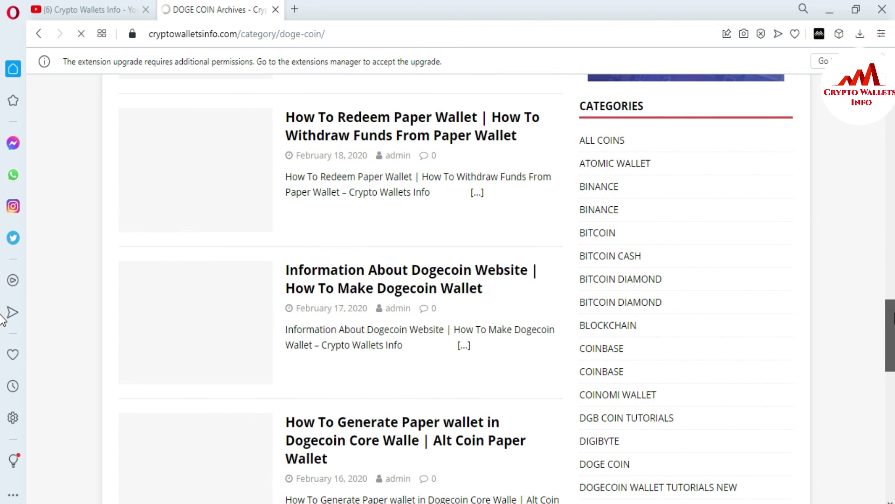
{"action": "scroll", "coordinate": [3, 326], "scroll_direction": "down", "scroll_amount": 4}
{"action": "scroll", "coordinate": [2, 353], "scroll_direction": "down", "scroll_amount": 5}
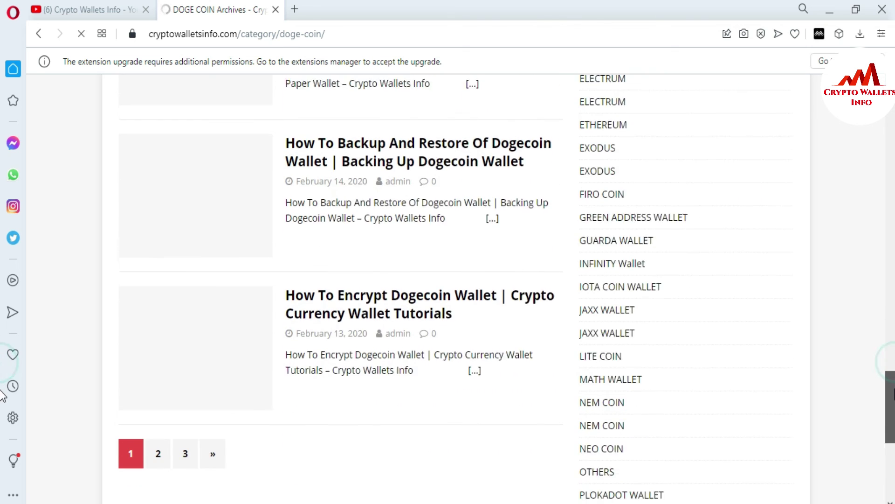
{"action": "scroll", "coordinate": [2, 396], "scroll_direction": "down", "scroll_amount": 1}
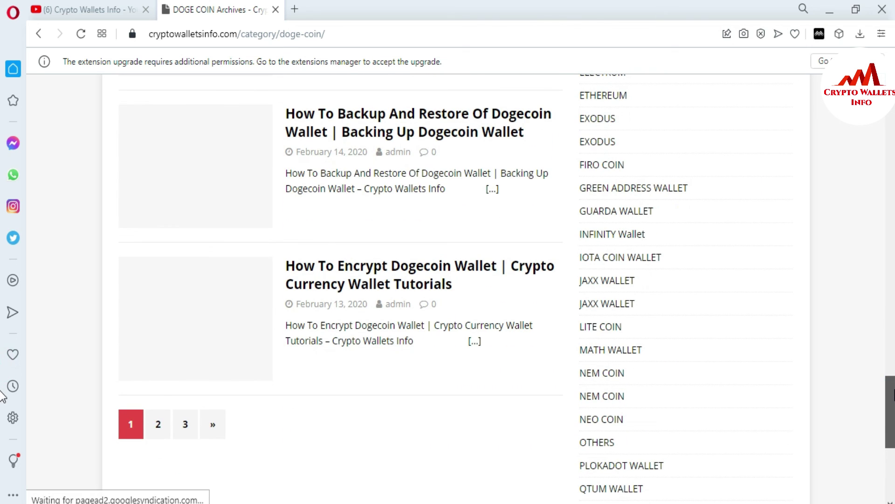